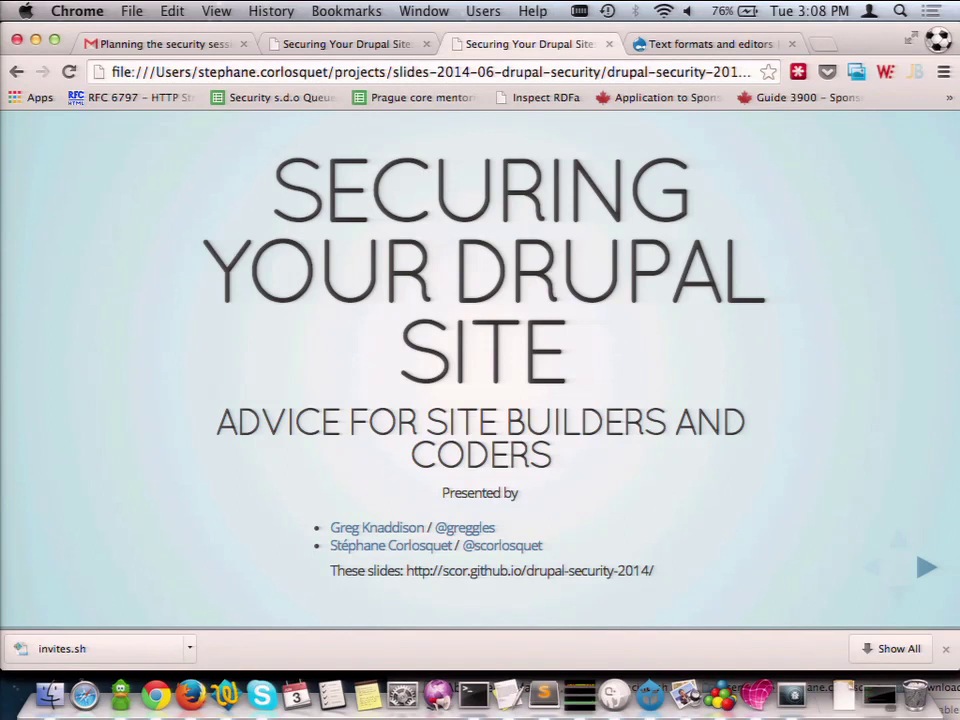
# Switch to Firefox, where the Drupal 7 site's Create Article form is open
pyautogui.press('super+Tab')
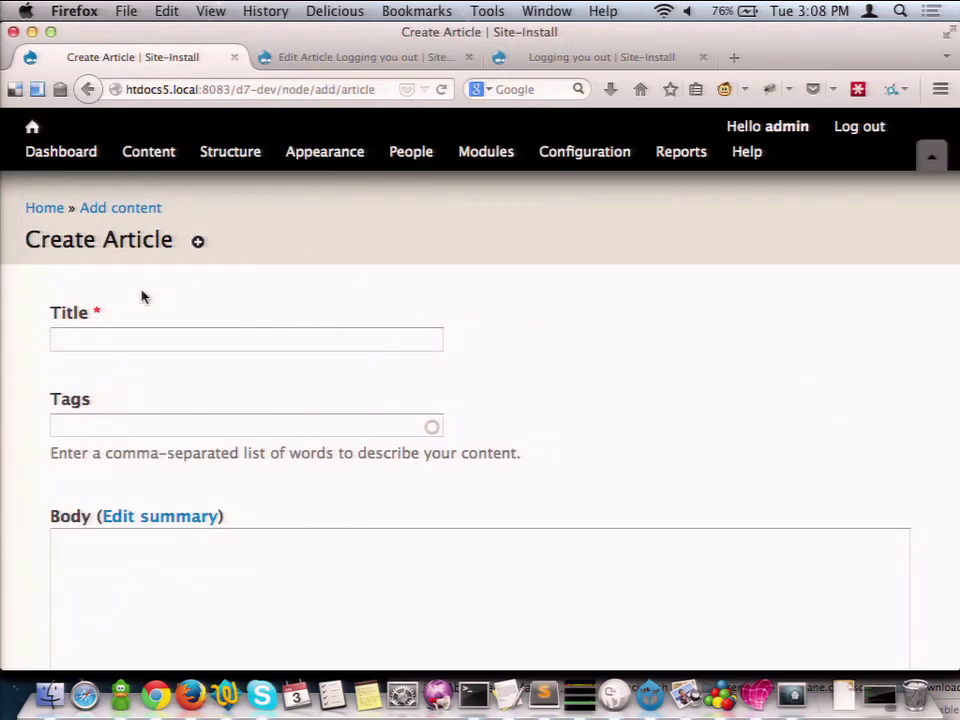
pyautogui.press('super+l')
pyautogui.press('Right')
pyautogui.hotkey('shift', 'alt', 'Left')
pyautogui.hotkey('shift', 'alt', 'Left')
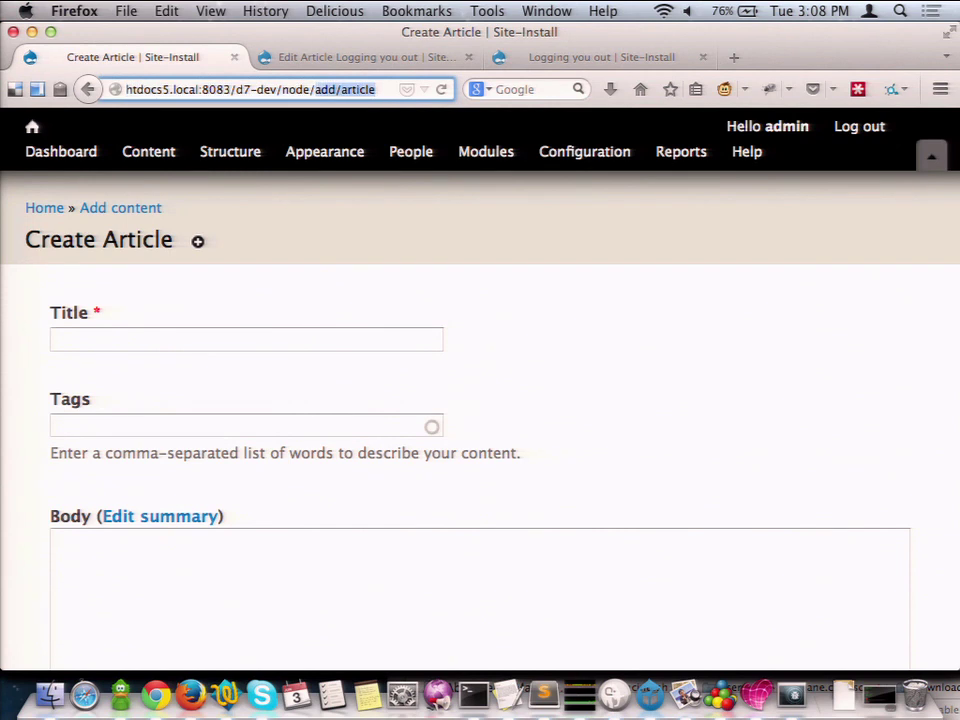
pyautogui.hotkey('shift', 'alt', 'Left')
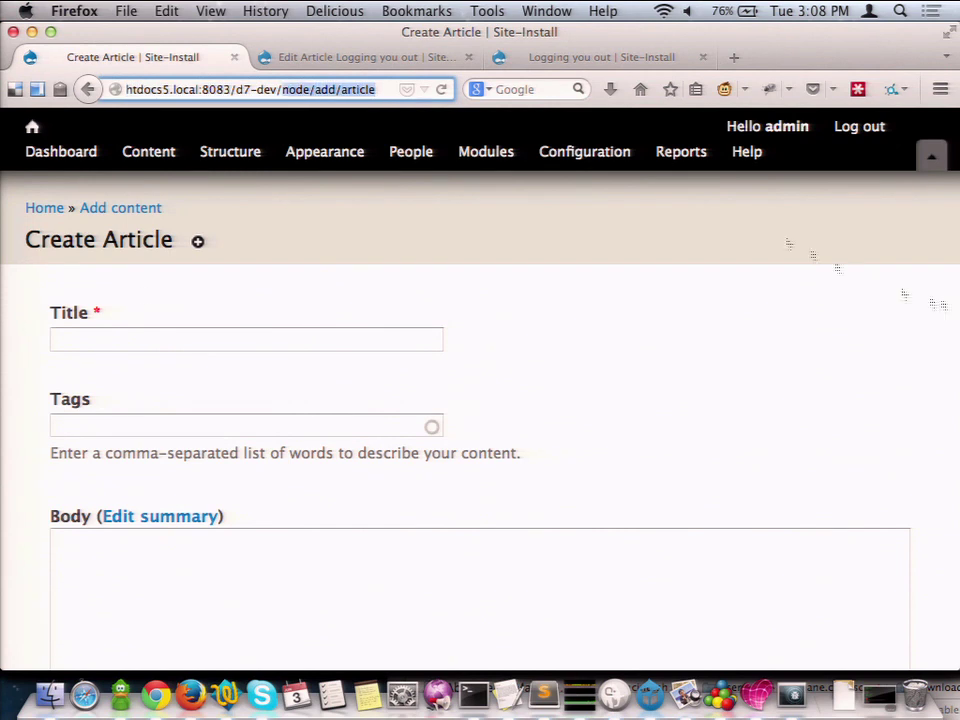
# Open the site's Modules page and search it for "security"
pyautogui.click(487, 152)
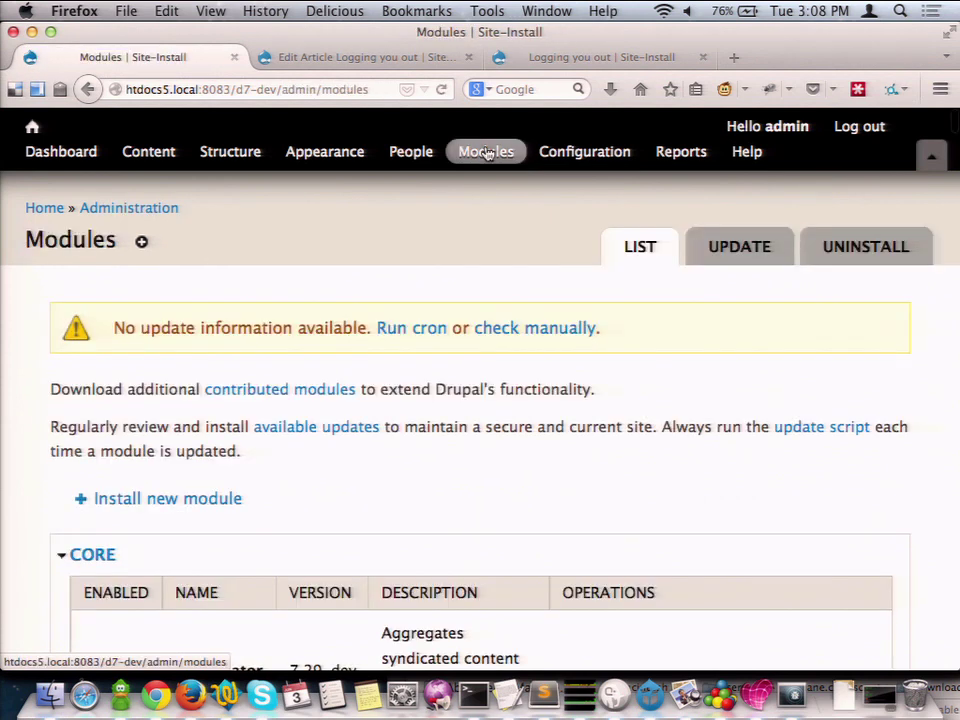
pyautogui.press('super+f')
pyautogui.write('security')
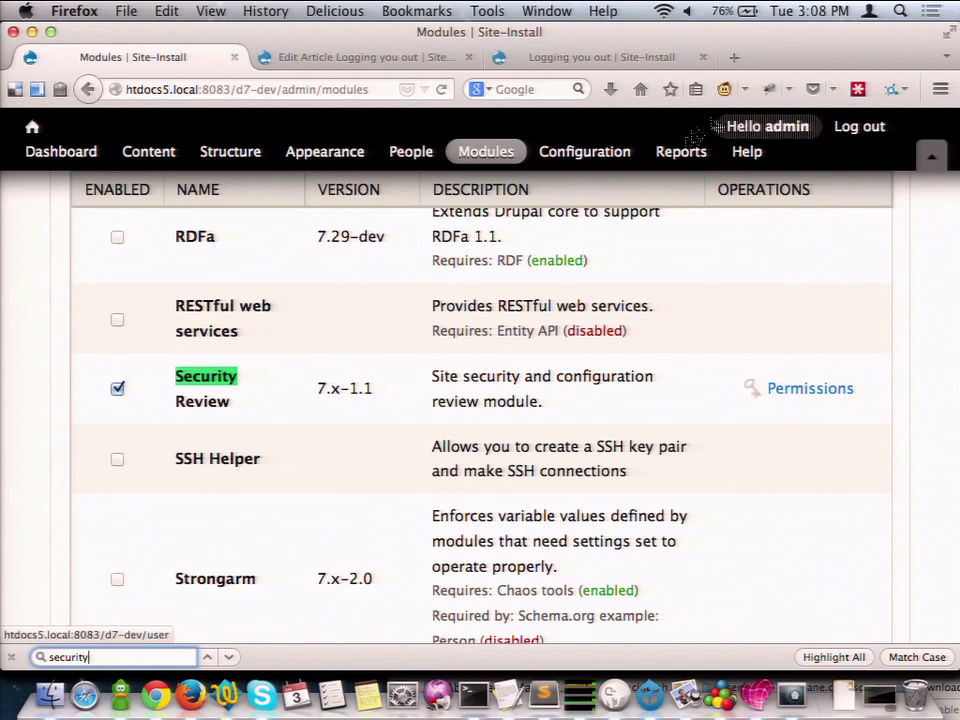
# In the Security review report's settings, save the configuration with anonymous user and authenticated user as untrusted roles and no checks skipped
pyautogui.click(680, 155)
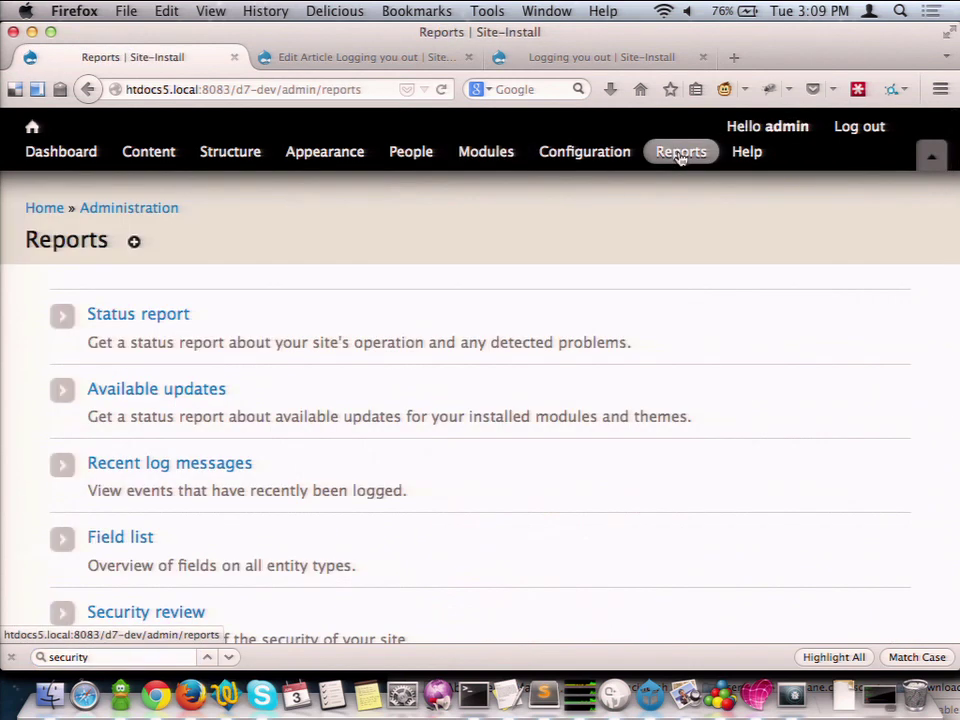
pyautogui.click(160, 613)
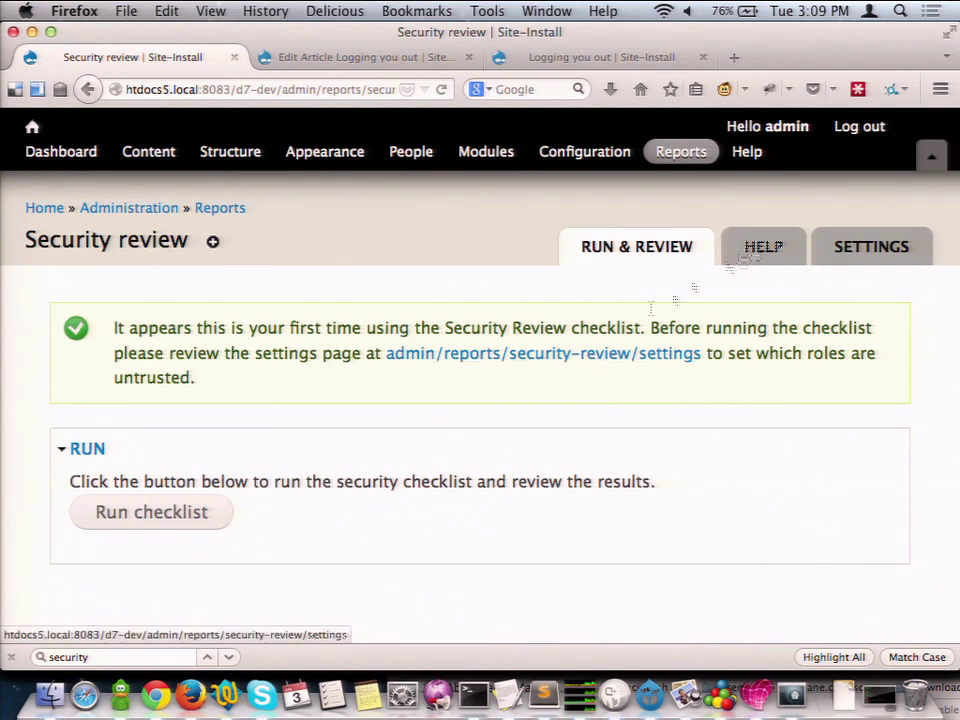
pyautogui.click(851, 244)
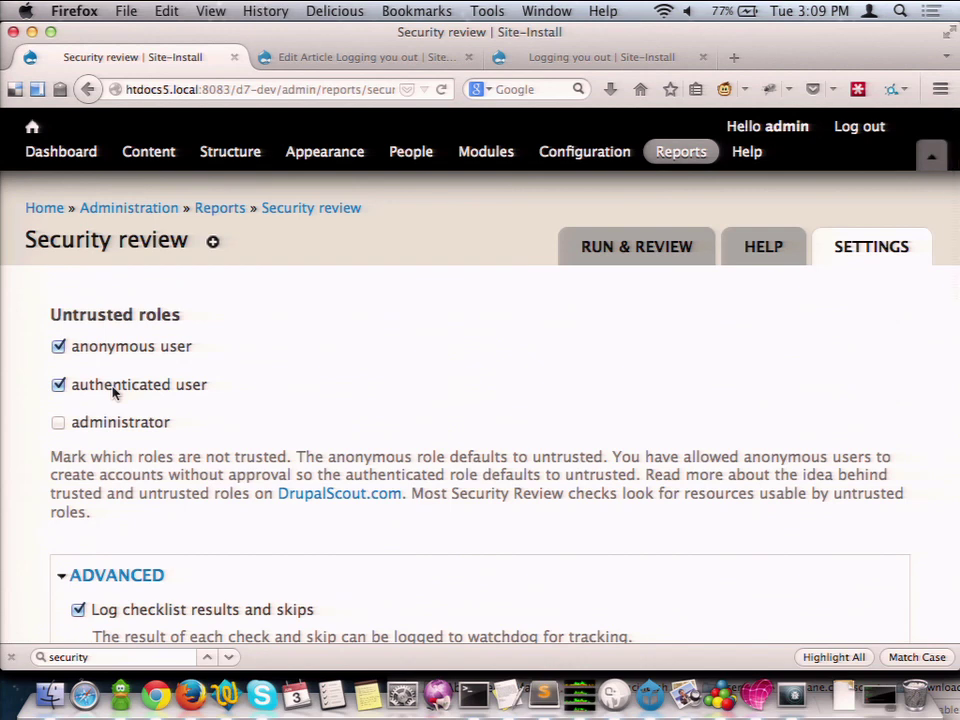
pyautogui.scroll(-5, 113, 393)
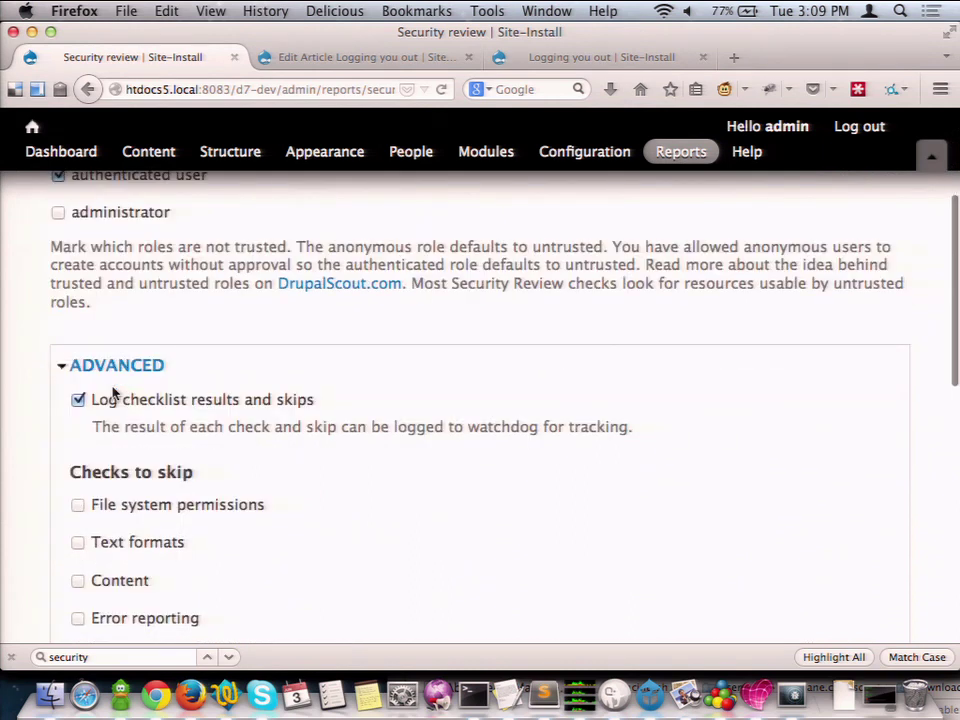
pyautogui.scroll(-8, 113, 393)
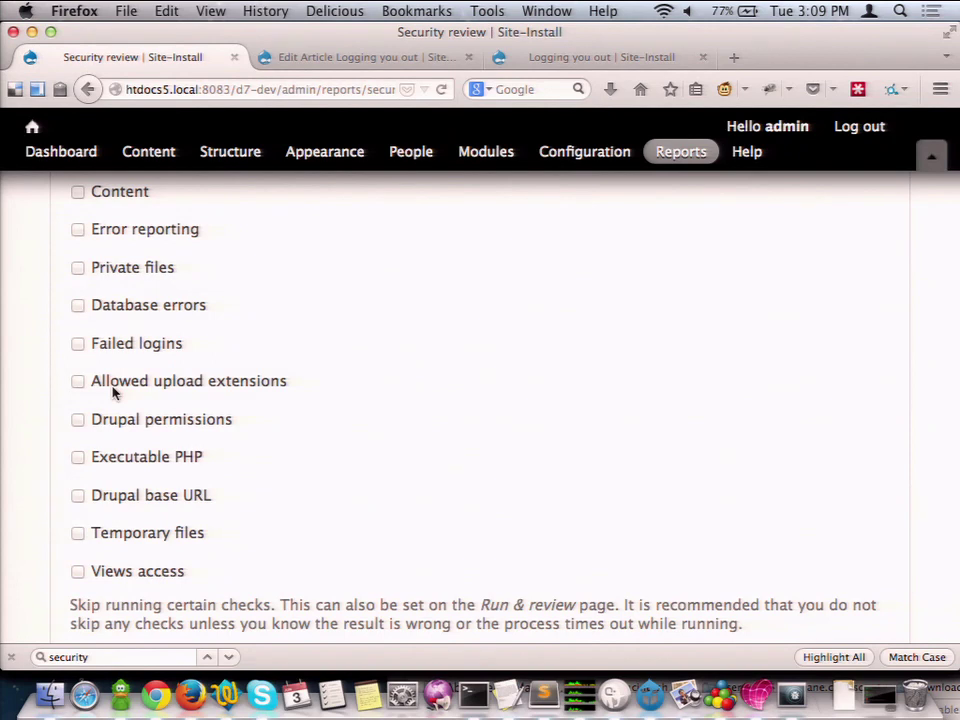
pyautogui.scroll(-5, 113, 393)
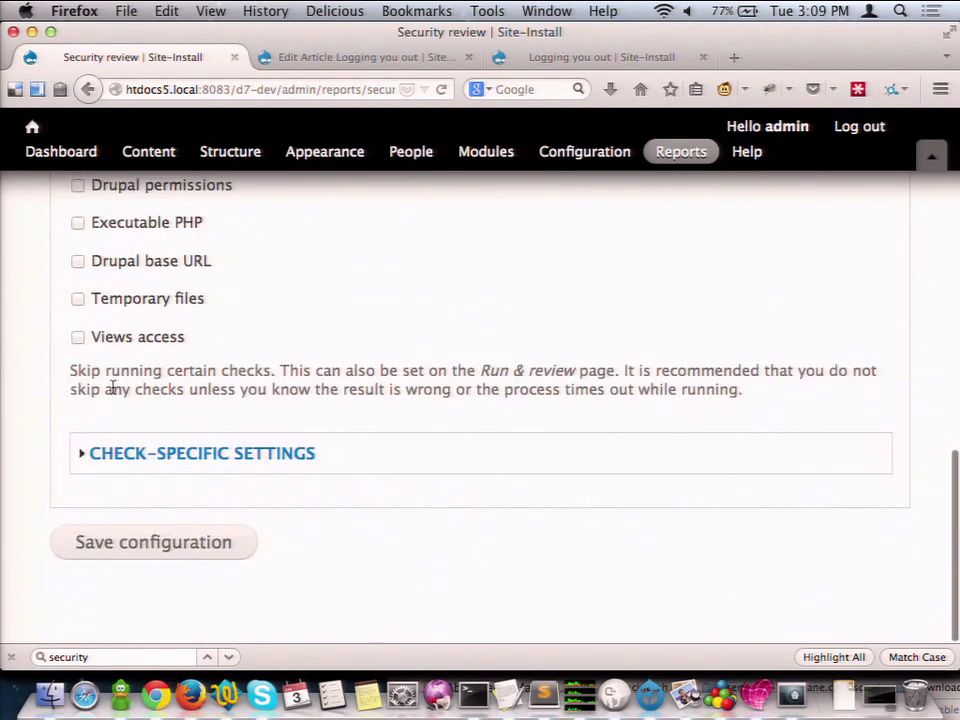
pyautogui.click(141, 543)
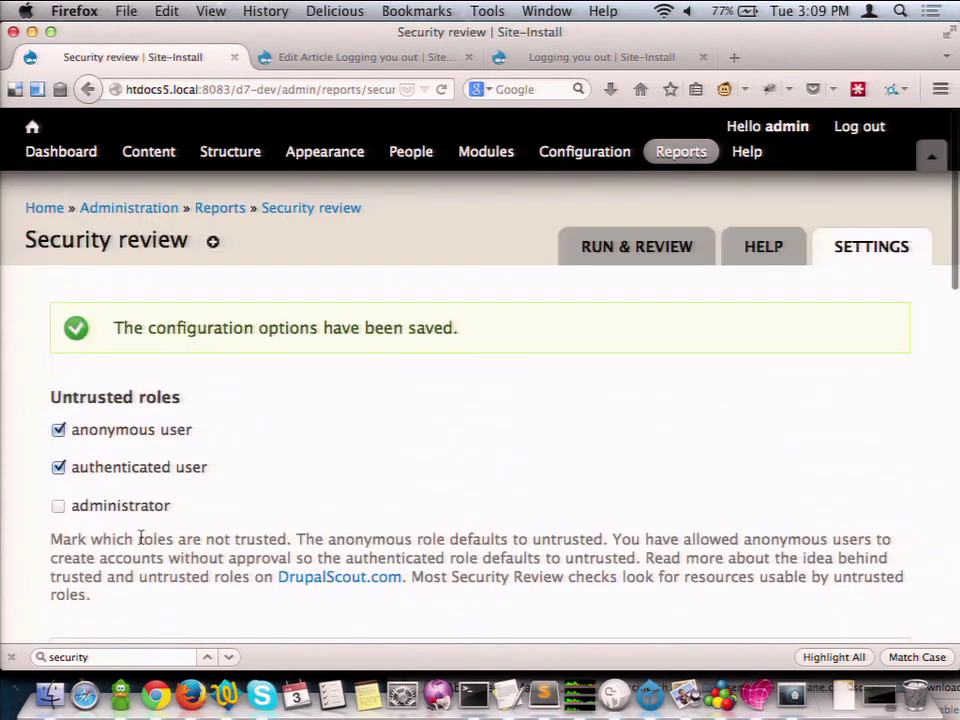
# Run the Security review checklist and open the details of the Base URL result
pyautogui.click(636, 250)
pyautogui.click(141, 393)
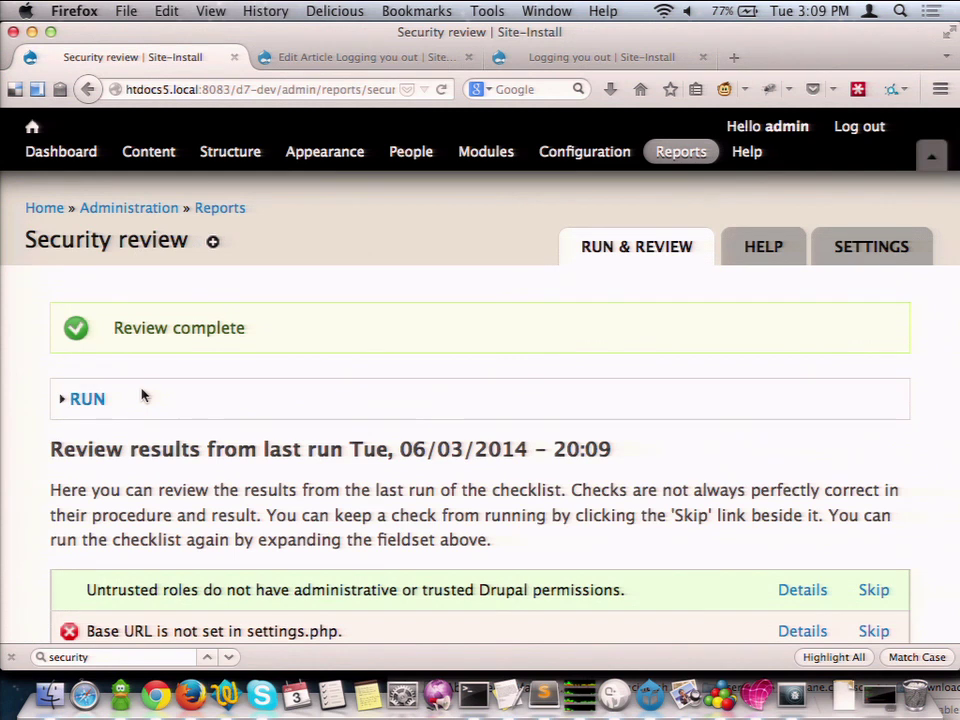
pyautogui.scroll(-4, 143, 397)
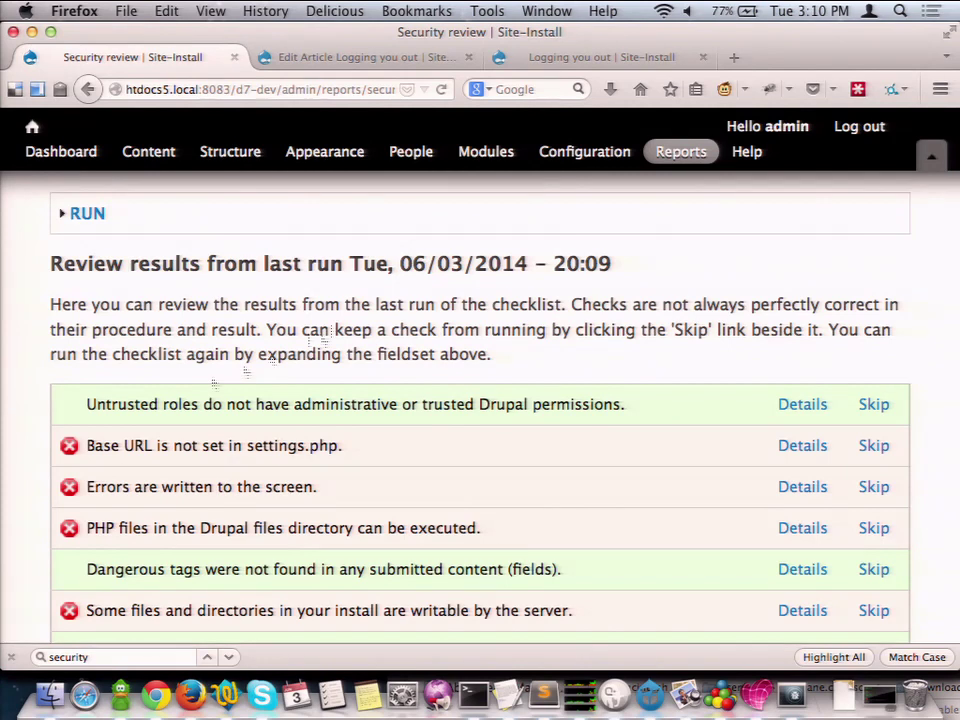
pyautogui.click(800, 446)
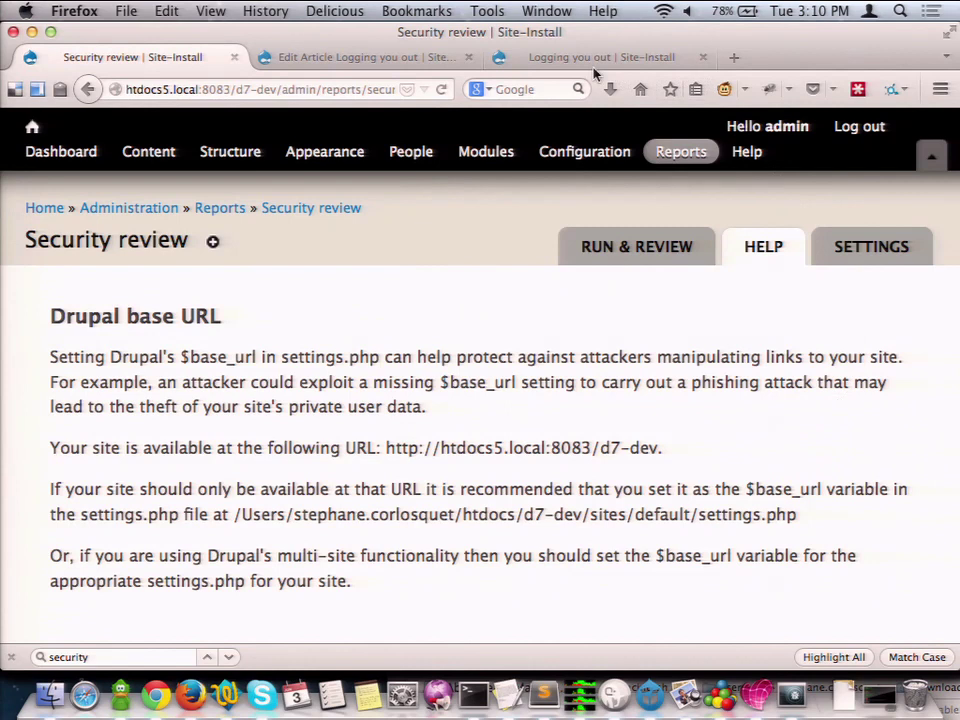
# On the Drupal 8 site, open the Text formats and editors configuration and collapse the administration sidebar to show the formats table
pyautogui.click(553, 63)
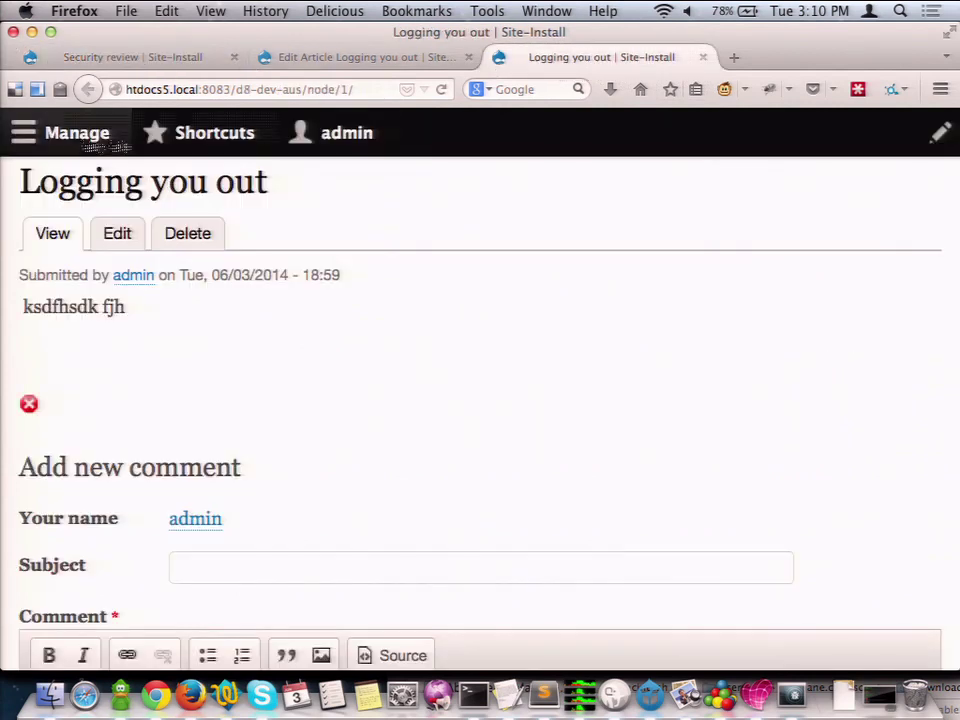
pyautogui.click(100, 140)
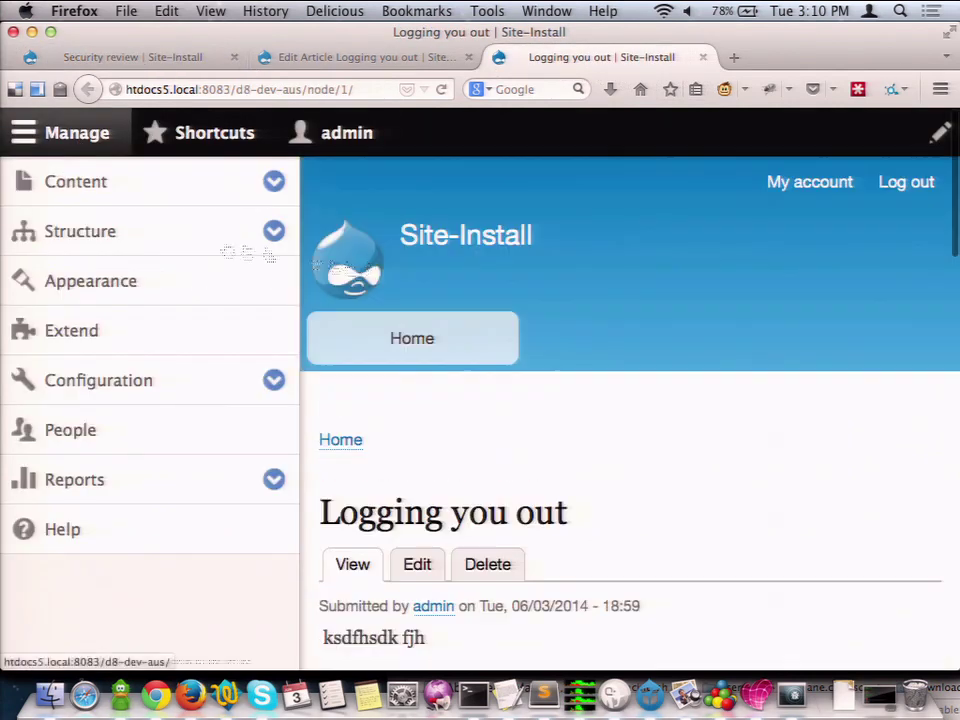
pyautogui.click(106, 388)
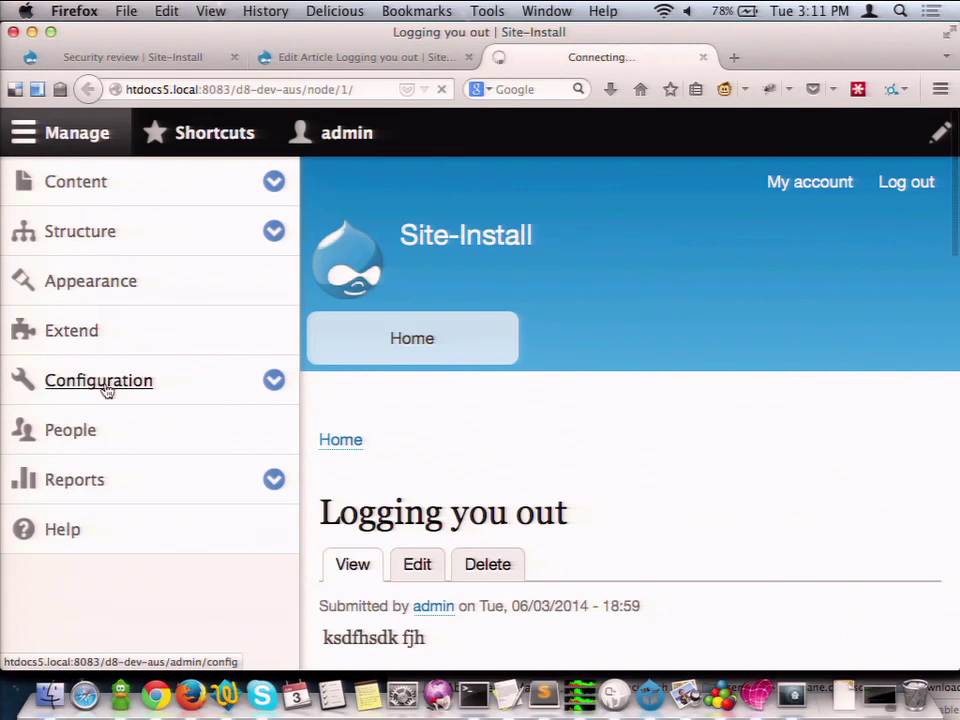
pyautogui.scroll(-5, 403, 296)
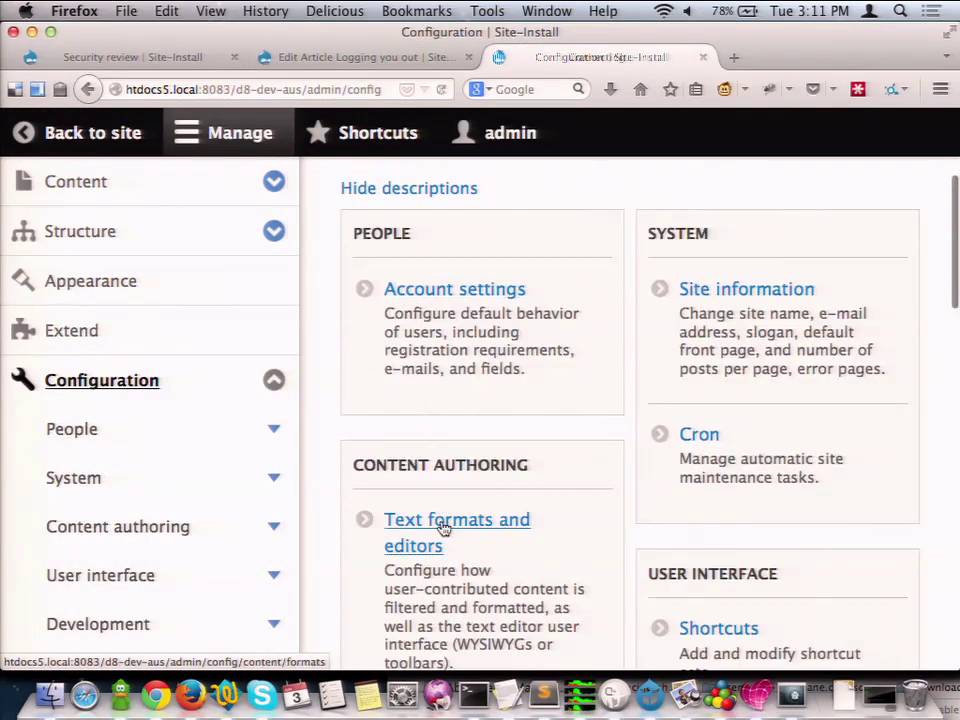
pyautogui.click(443, 528)
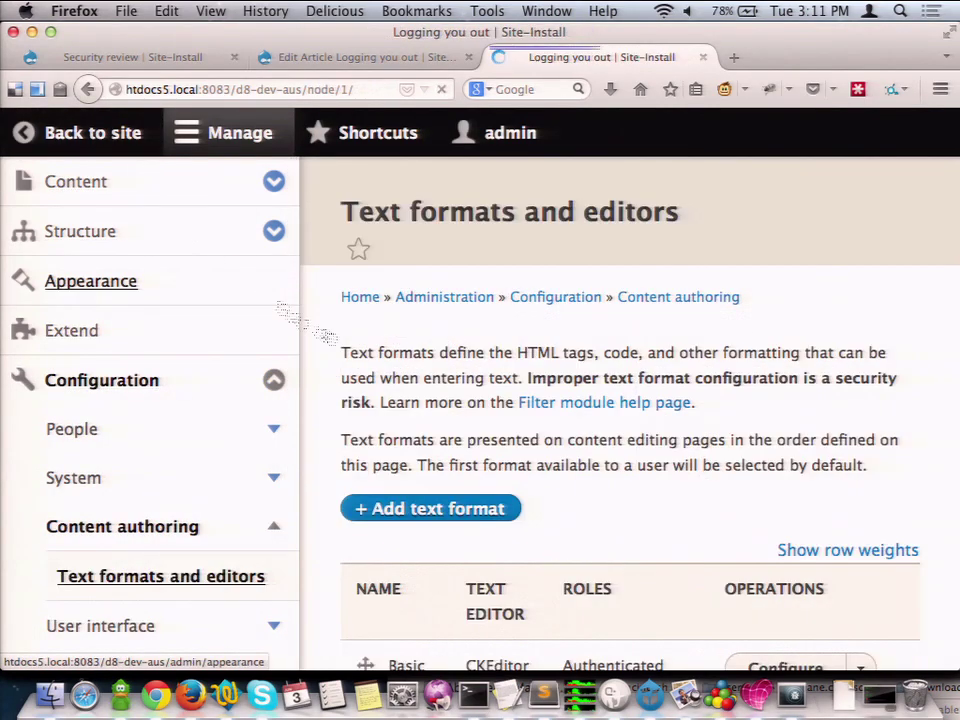
pyautogui.press('super+Left')
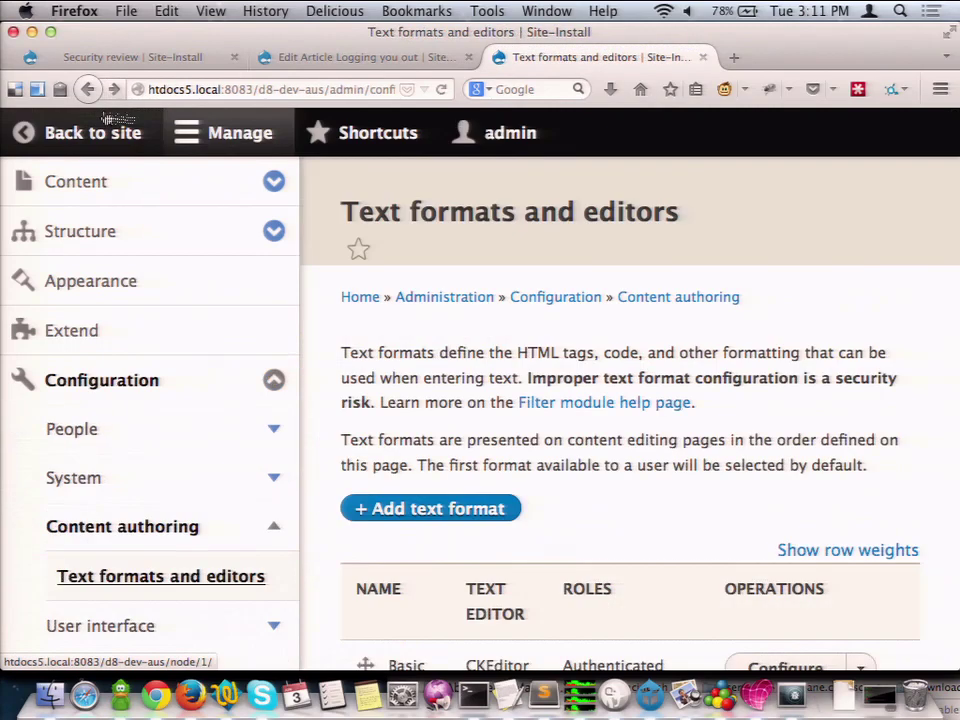
pyautogui.click(168, 133)
pyautogui.scroll(-5, 210, 345)
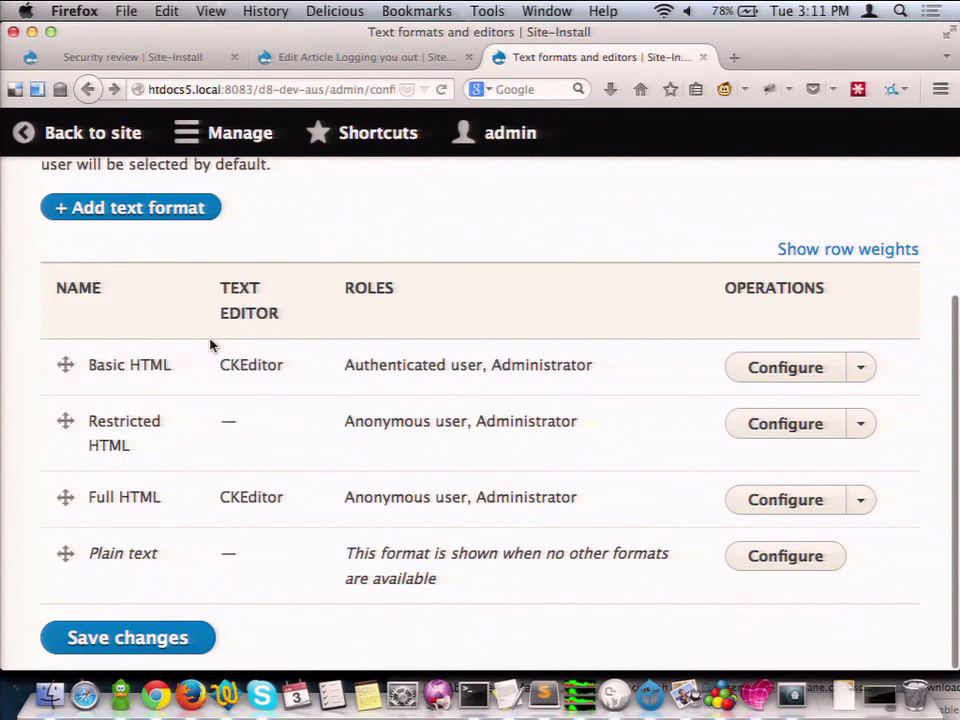
# Examine the Basic HTML format's enabled filters, switching Restrict images to this site off and back on
pyautogui.click(785, 368)
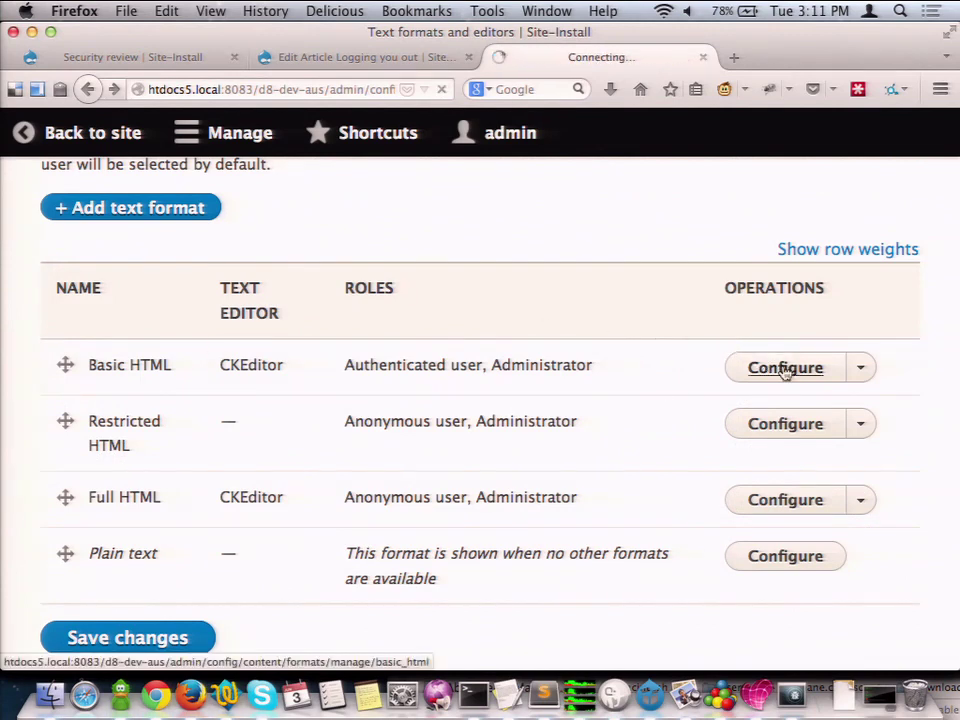
pyautogui.scroll(-10, 520, 394)
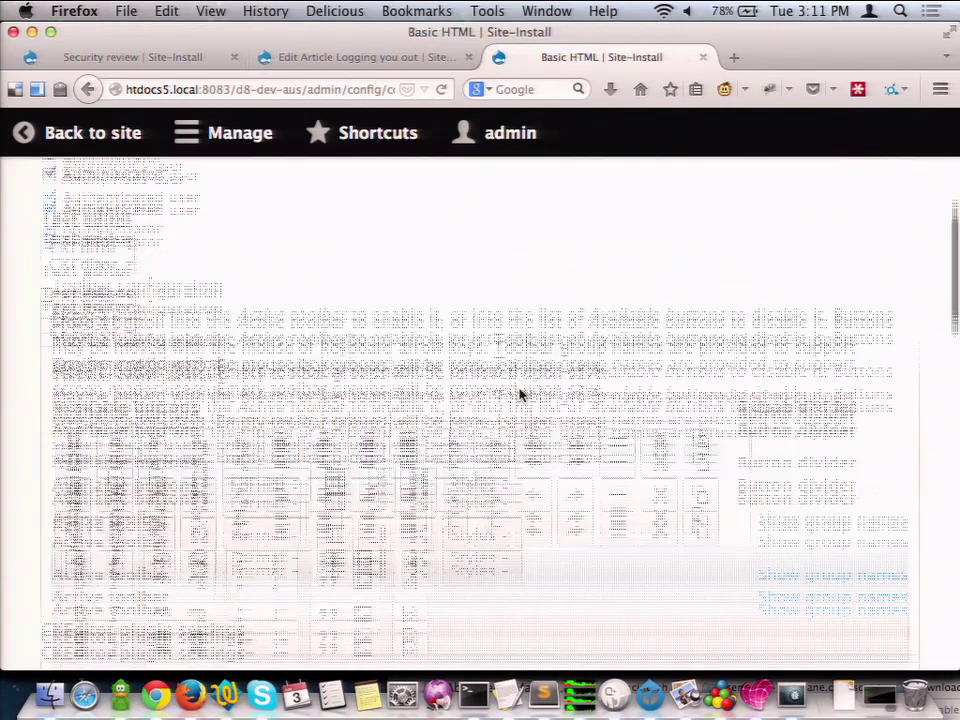
pyautogui.scroll(-10, 520, 394)
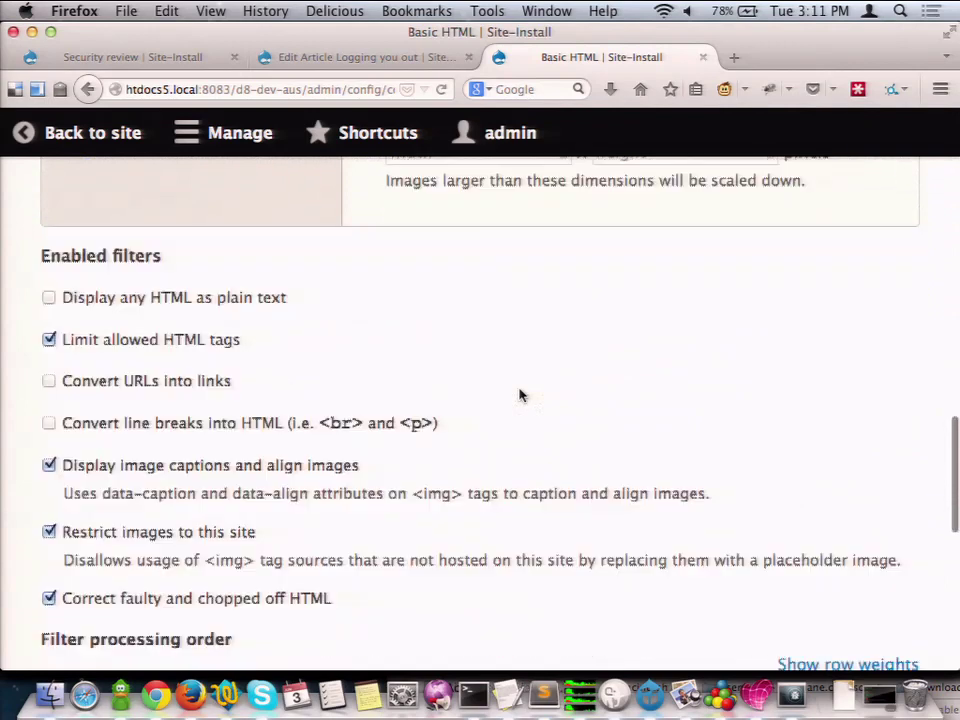
pyautogui.click(92, 533)
pyautogui.click(92, 533)
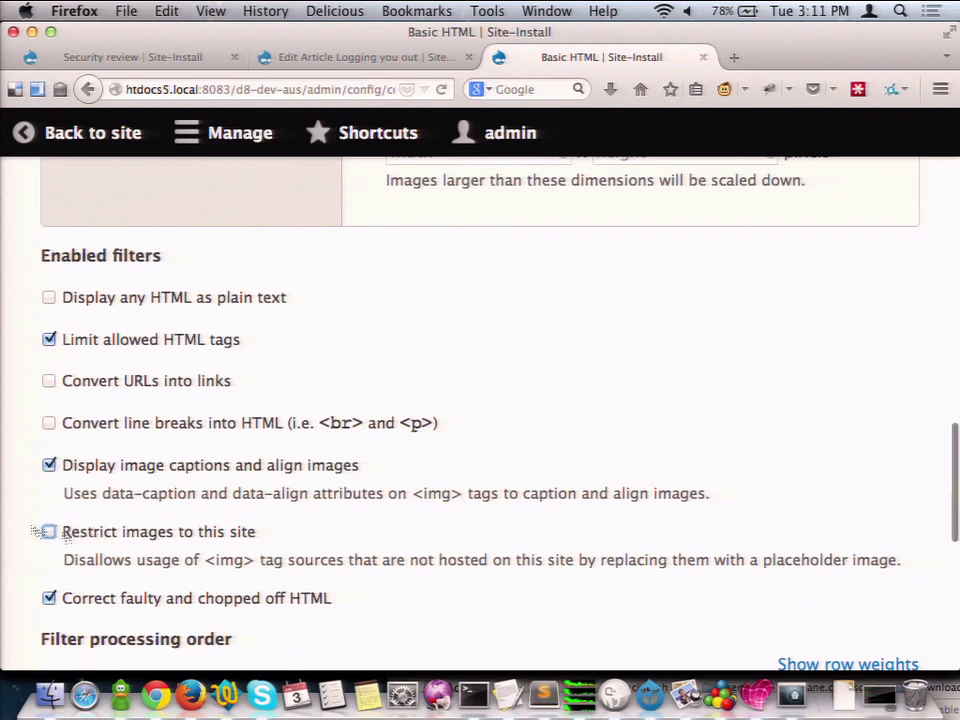
pyautogui.scroll(-5, 30, 528)
pyautogui.scroll(4, 25, 527)
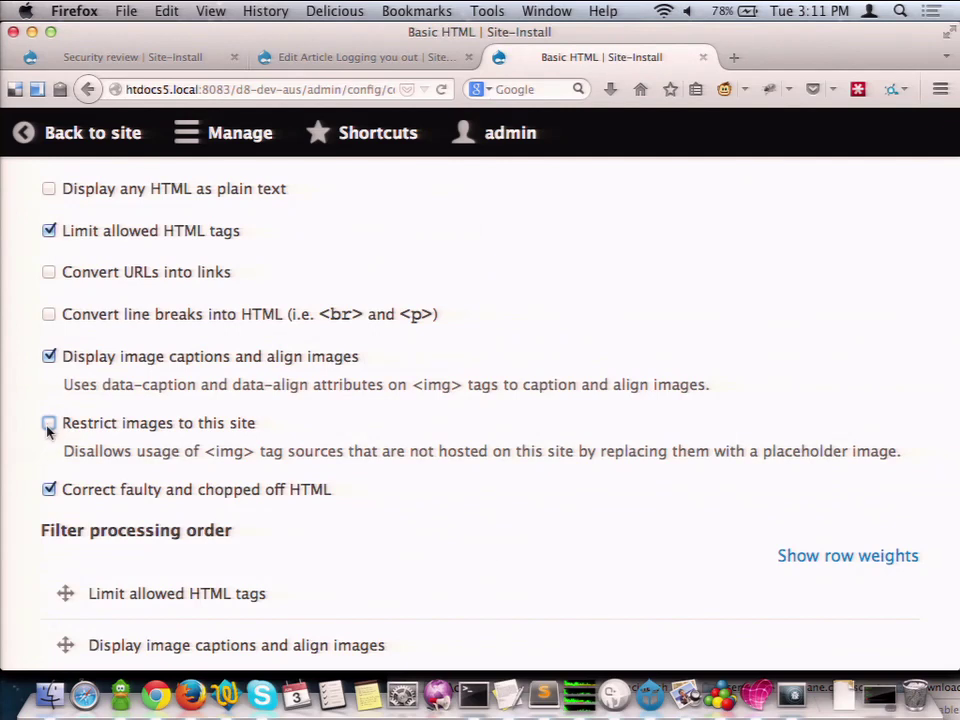
pyautogui.click(49, 424)
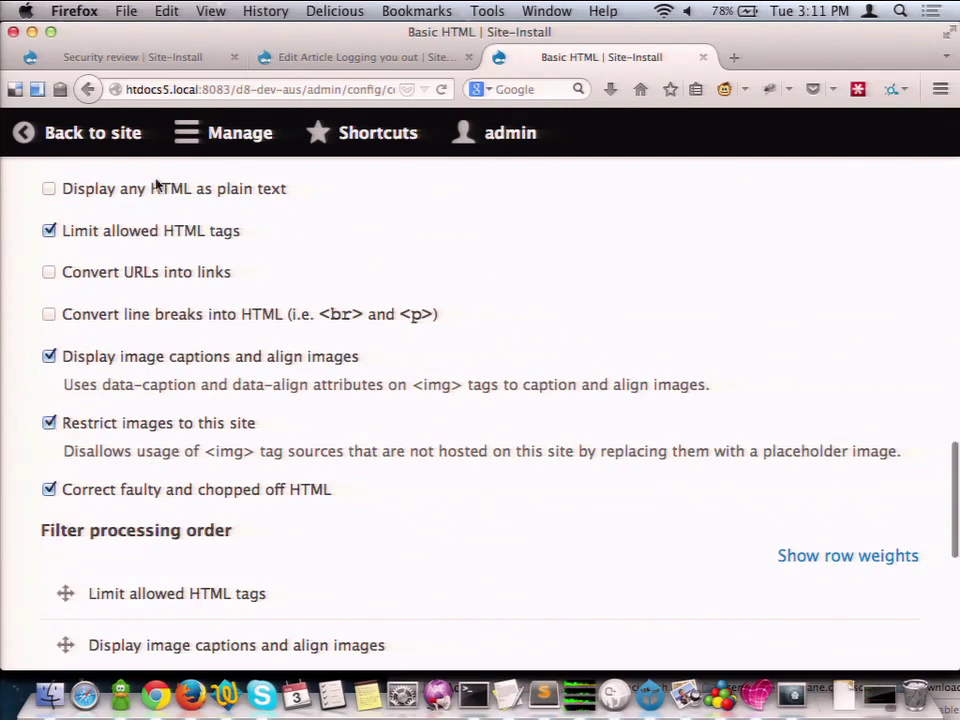
# Return to the text formats list and highlight the Authenticated user role of Basic HTML
pyautogui.press('super+Left')
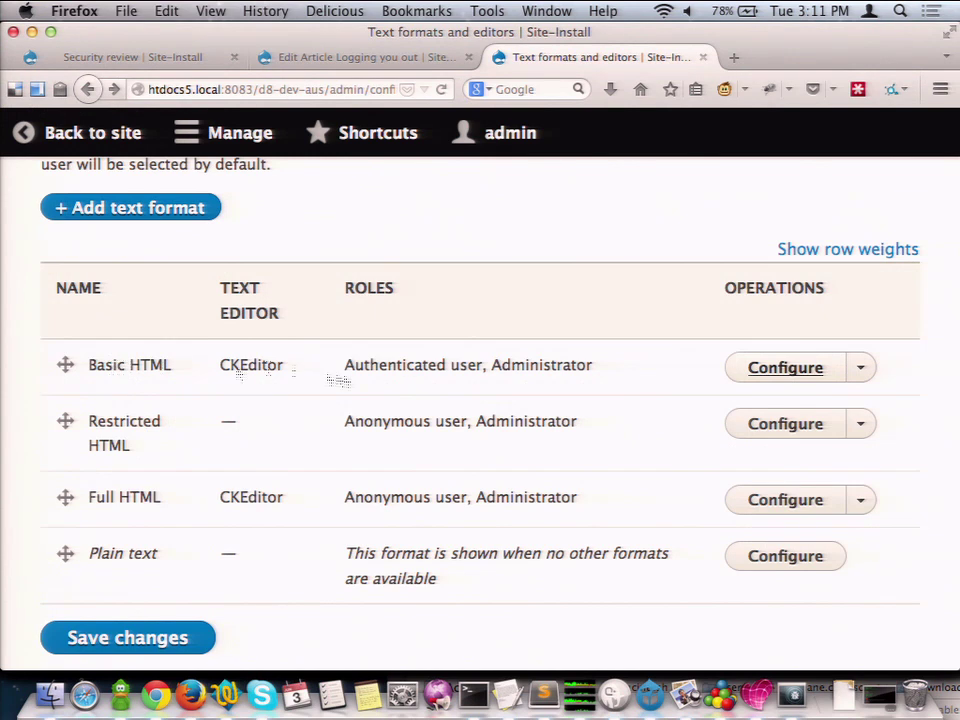
pyautogui.moveTo(345, 369); pyautogui.dragTo(480, 366)
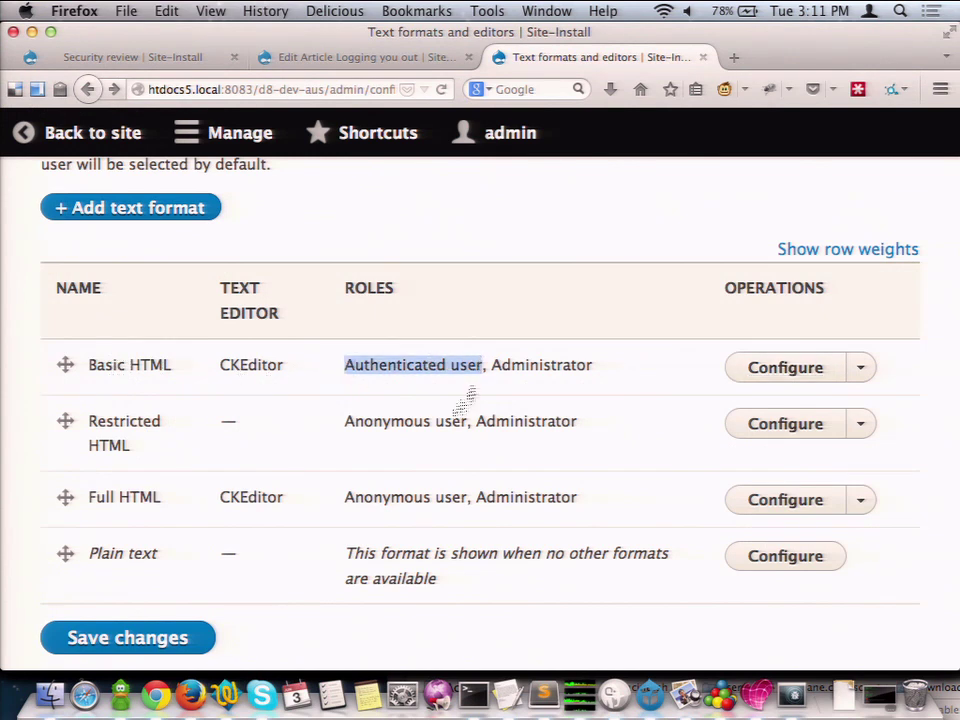